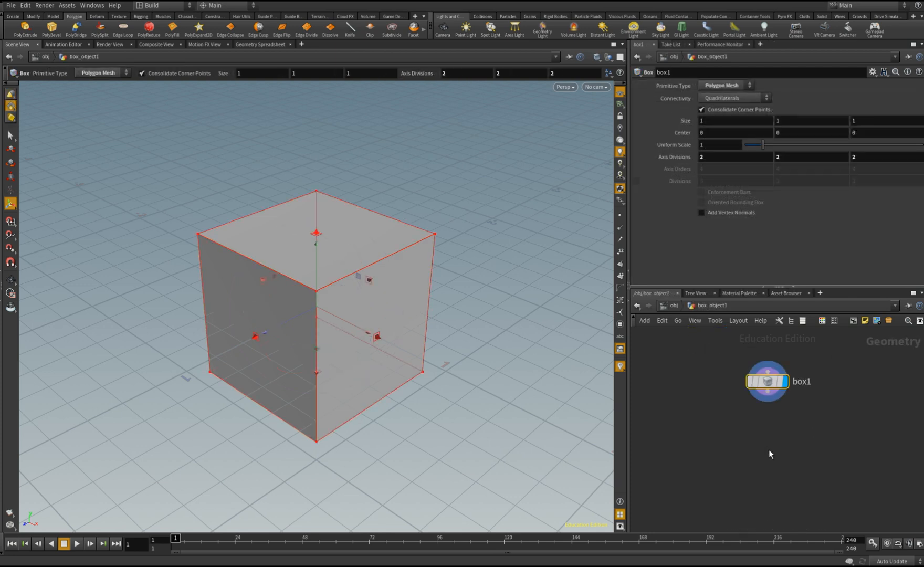
Bevel the box's edges with a PolyBevel node using a fixed-distance offset of 0.075 and the Round fillet shape
key(Tab)
text(poly)
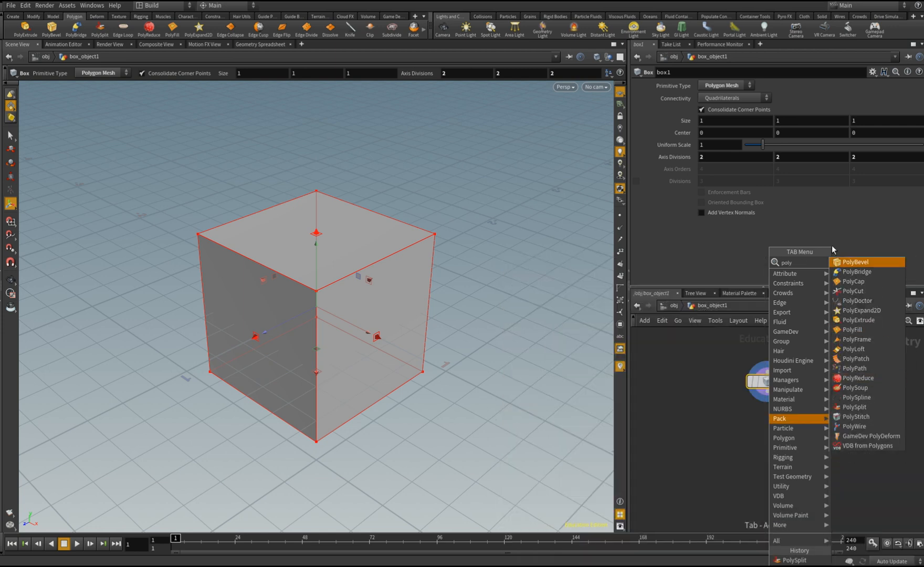
key(Return)
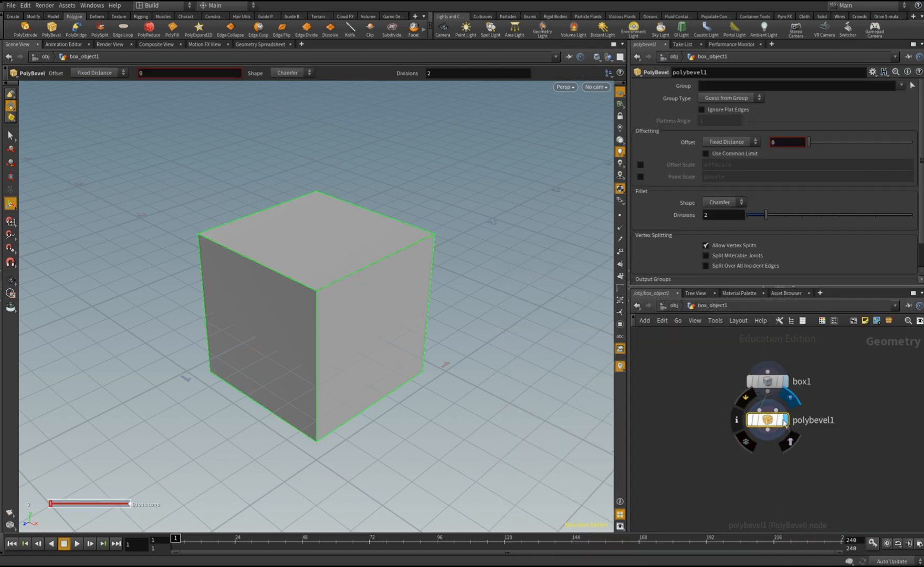
drag(808, 142, 816, 142)
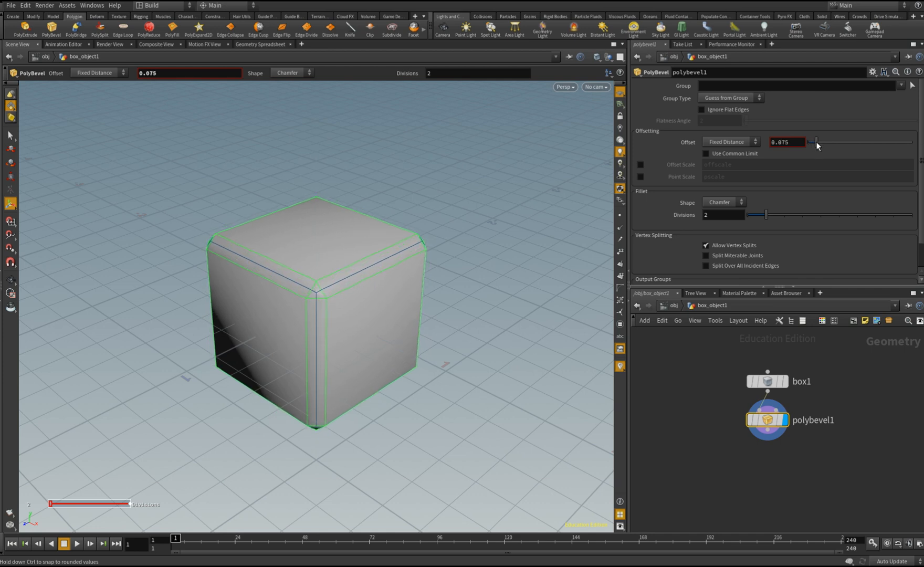
click(719, 203)
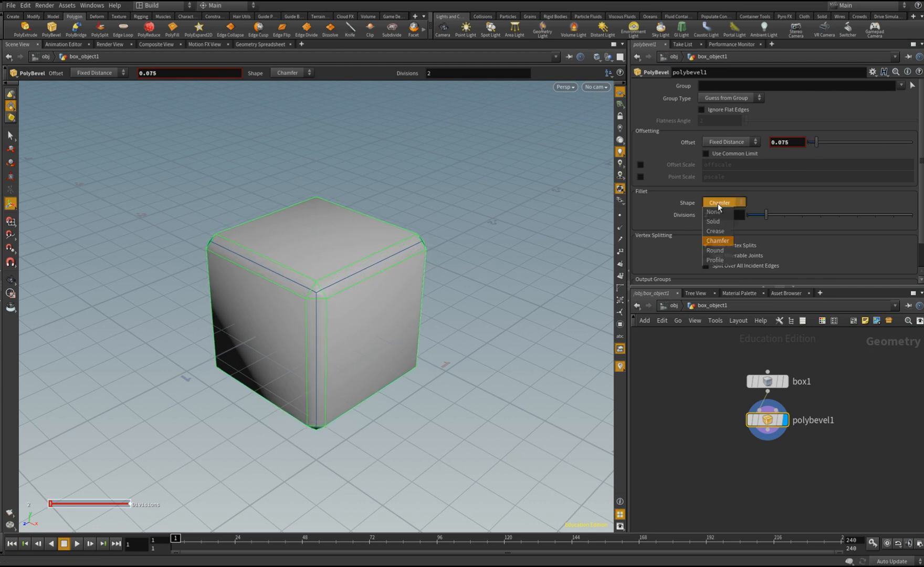
click(718, 250)
alt+drag(353, 353, 335, 309)
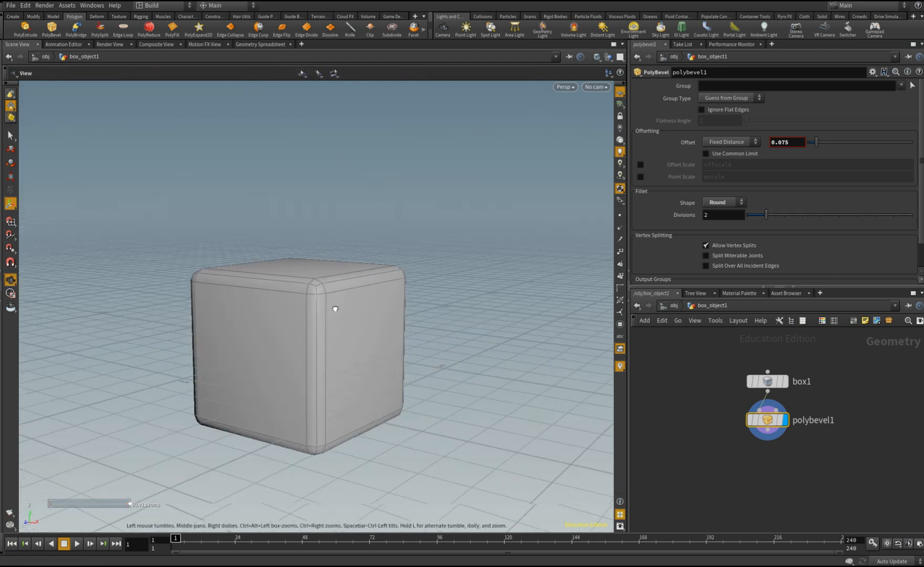
Return to the object level and set the box object's Y translation to 0.5
click(666, 306)
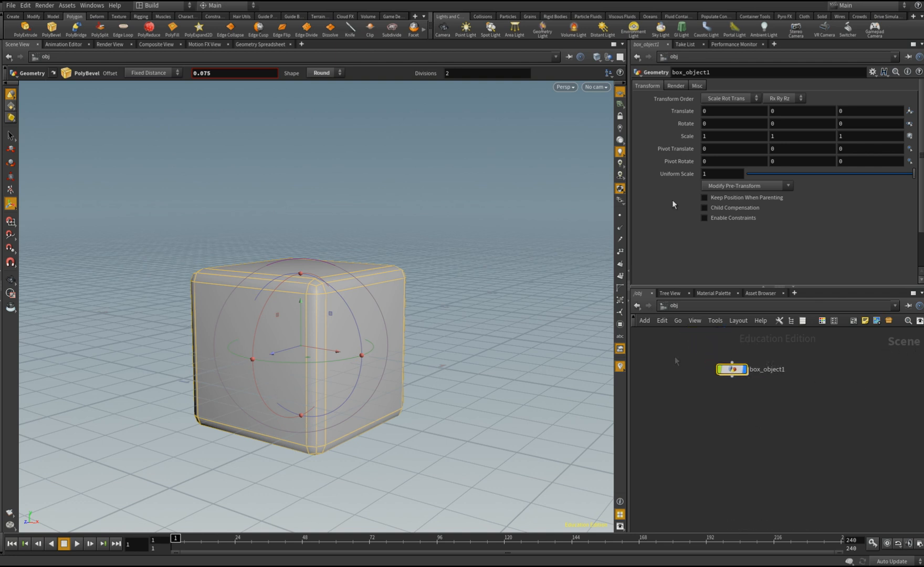
click(788, 111)
text(0.5)
key(Return)
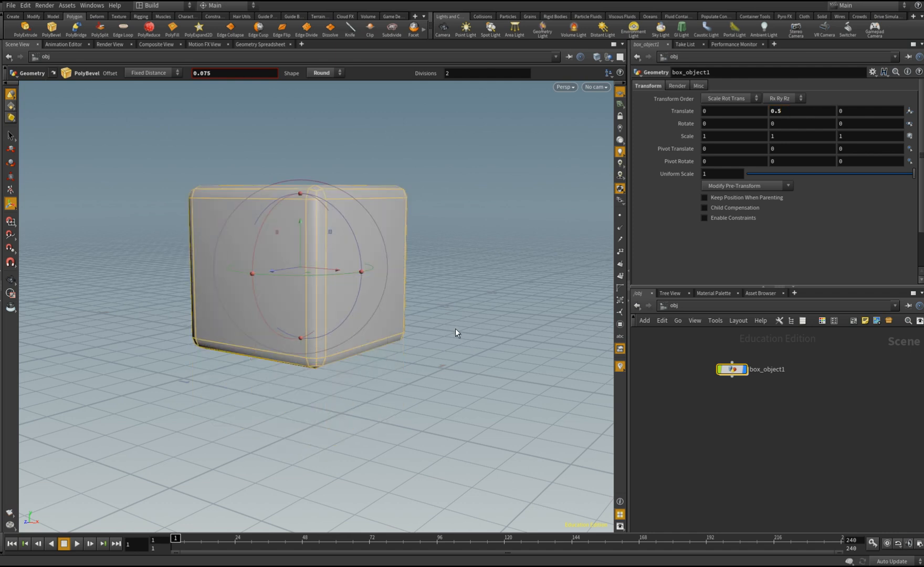
Enable rendering polygons as subdivision (Mantra) on the box object and render it in the Render View
click(677, 86)
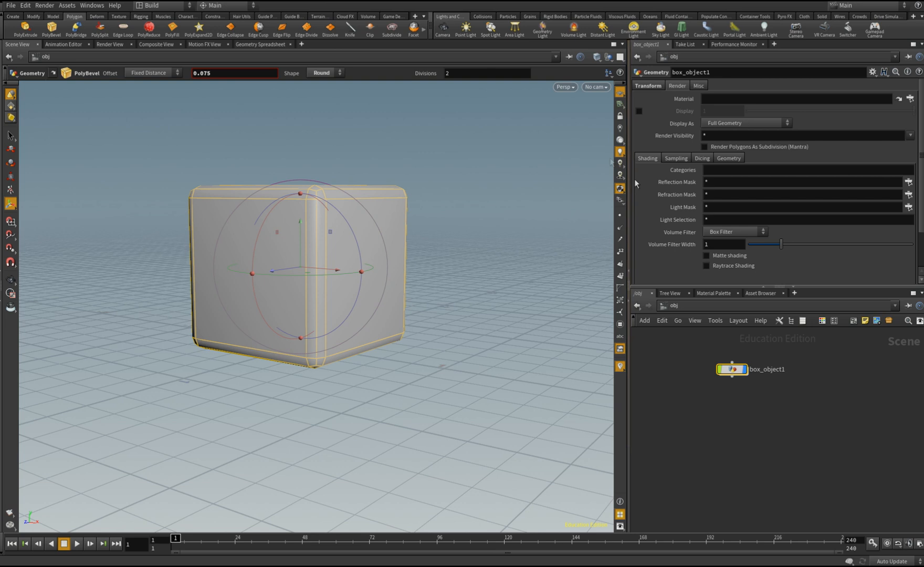
click(758, 149)
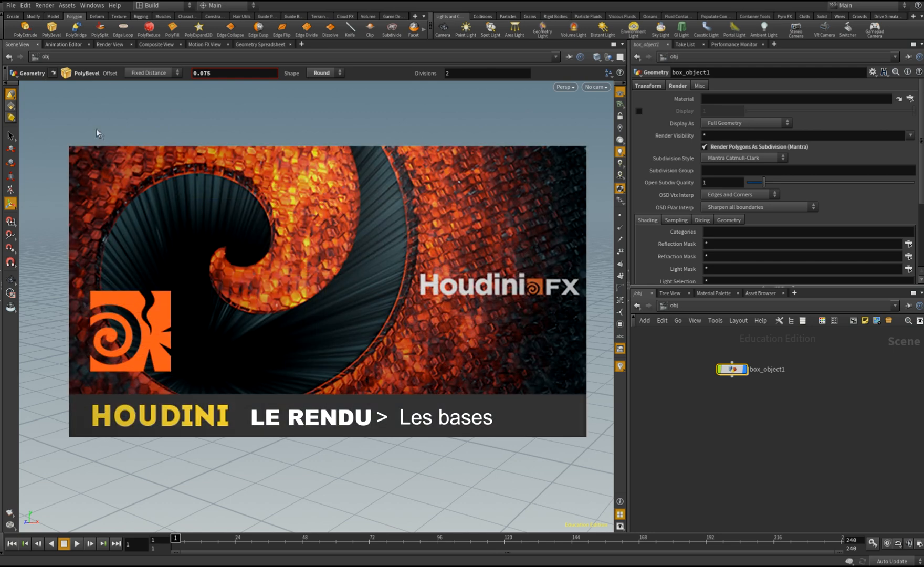
click(109, 44)
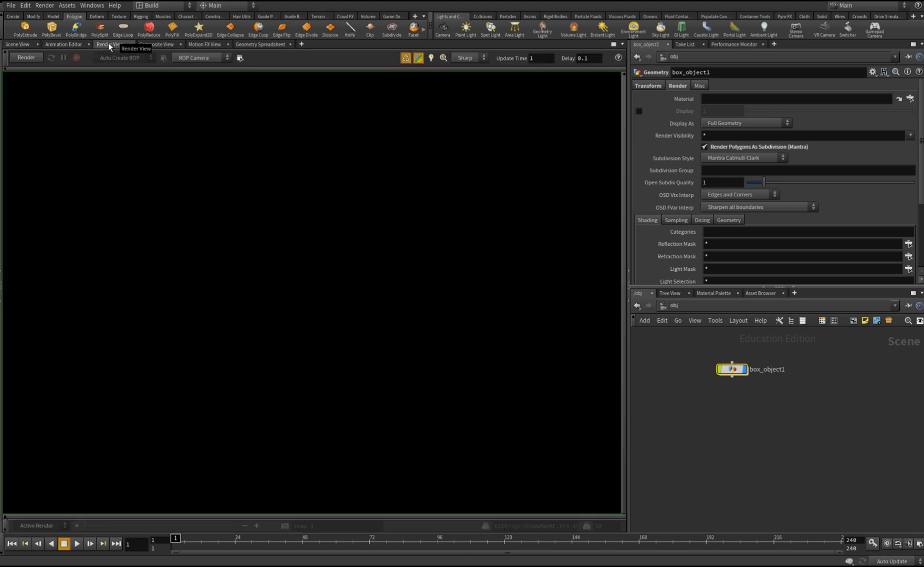
click(26, 57)
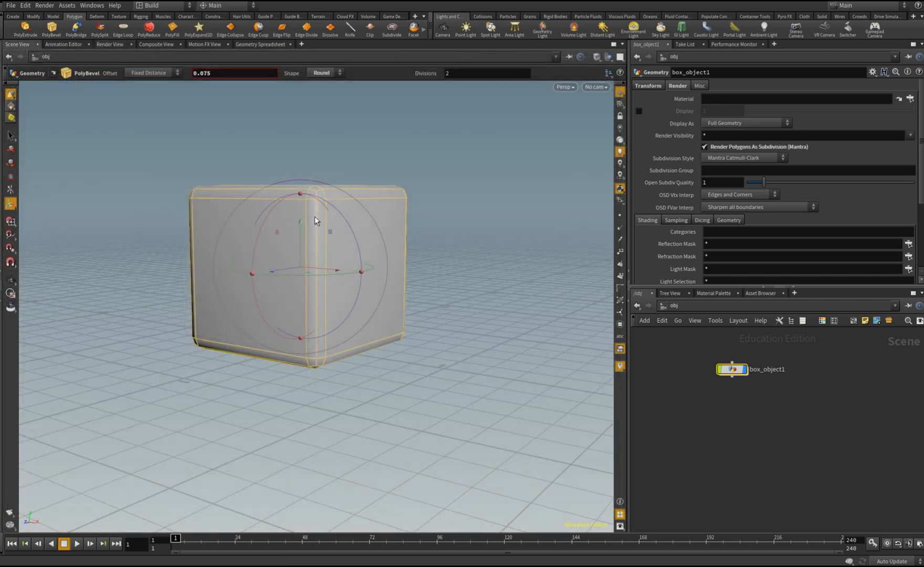
Display the box object as a Subdivision Surface in the viewport and inspect the smoothed cube
right_click(315, 216)
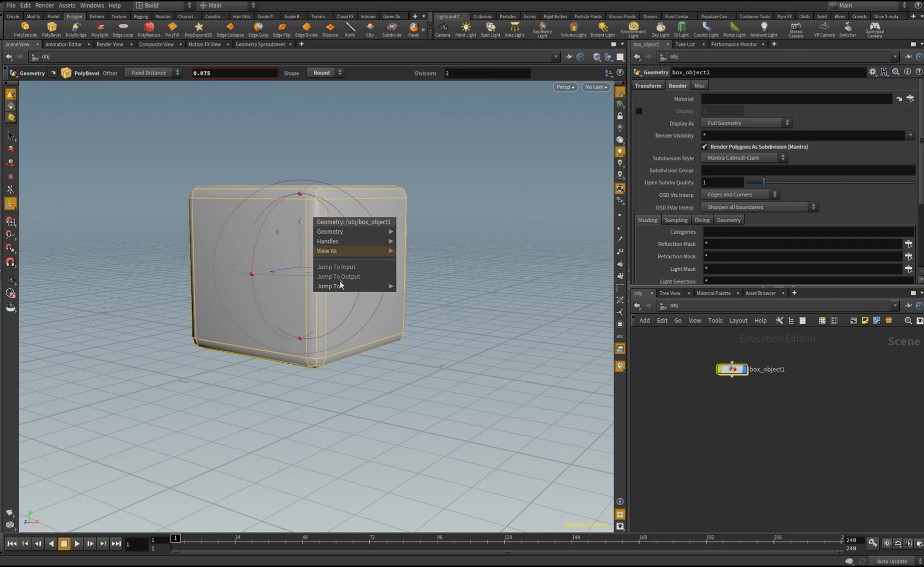
mouse_move(336, 254)
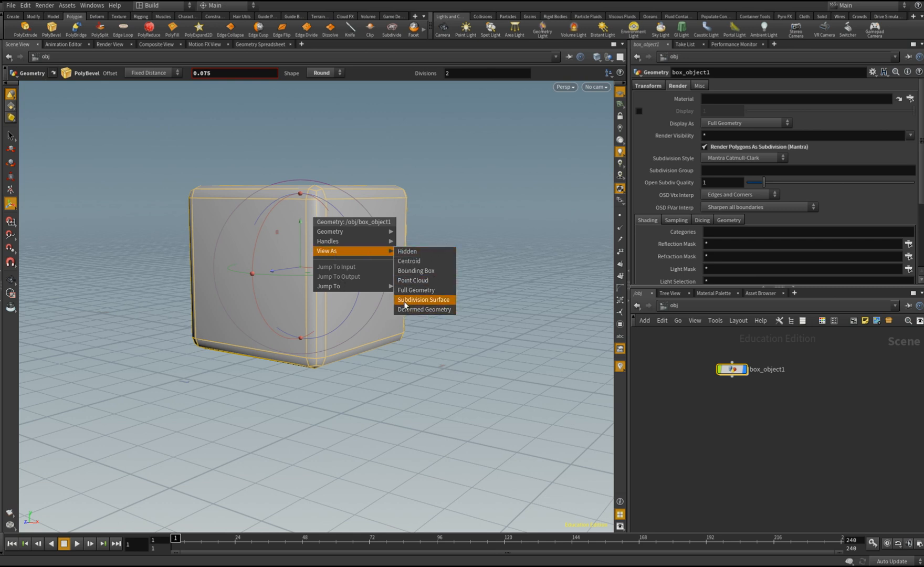
click(434, 301)
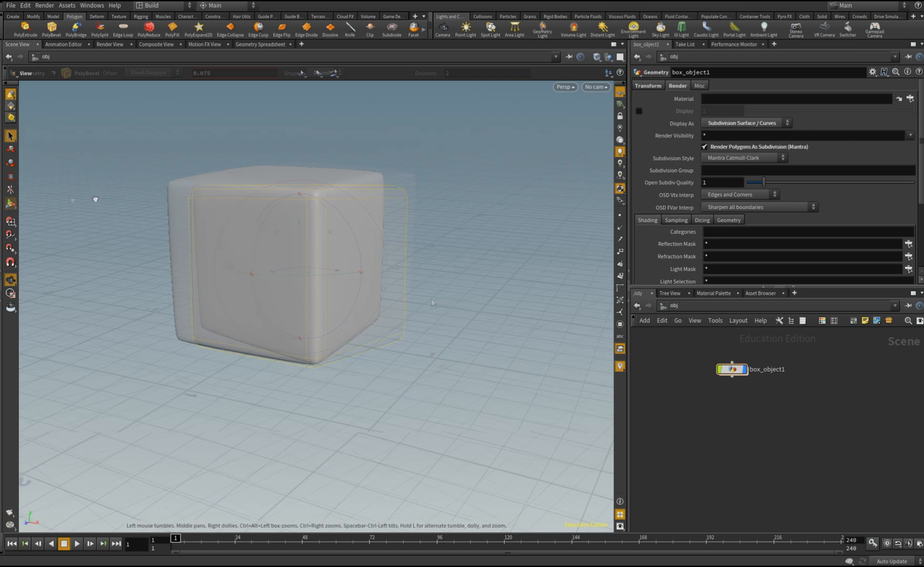
mouse_move(95, 198)
mouse_down()
mouse_move(203, 180)
mouse_move(78, 190)
mouse_up()
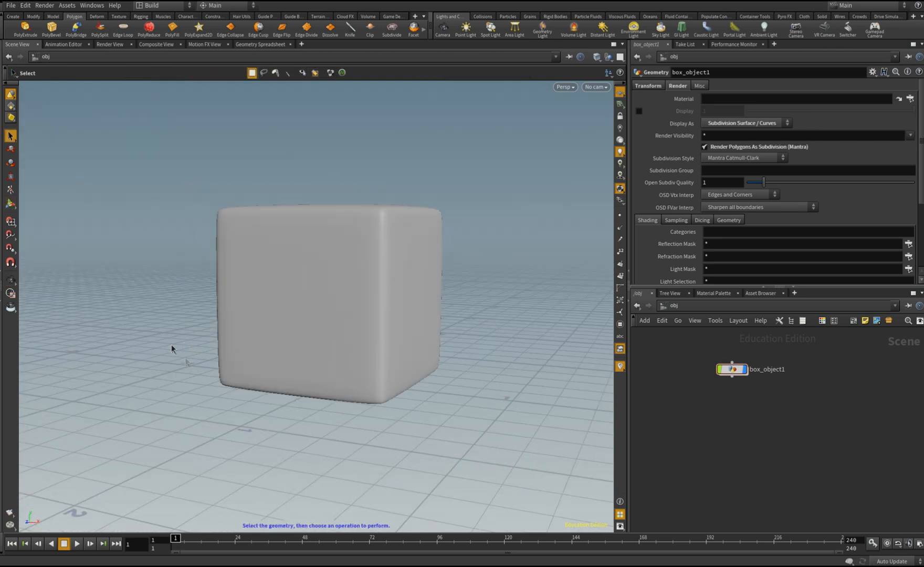
key(Escape)
drag(173, 349, 139, 355)
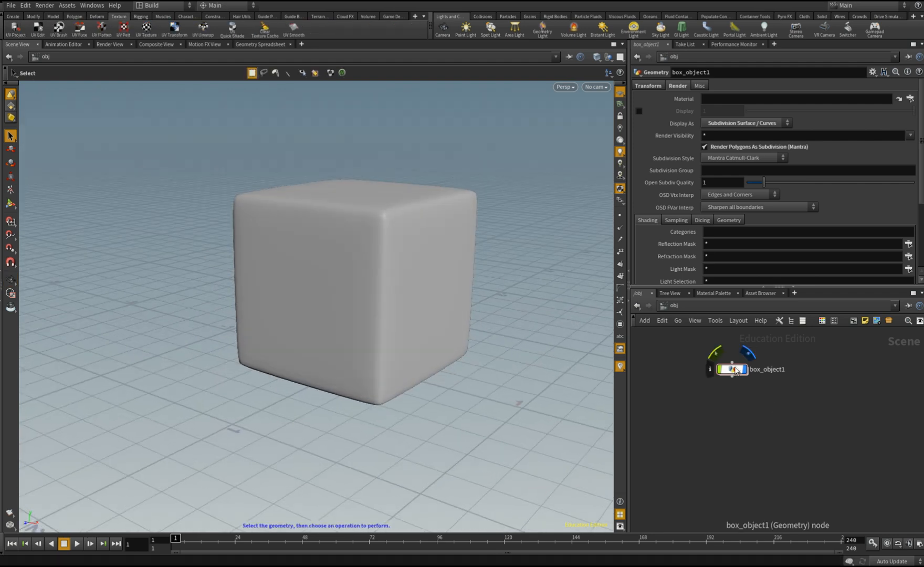
Inside the box object's network, add a UV Quick Shade node after polybevel1 and make it the displayed node
double_click(736, 371)
middle_drag(765, 437, 758, 356)
click(757, 354)
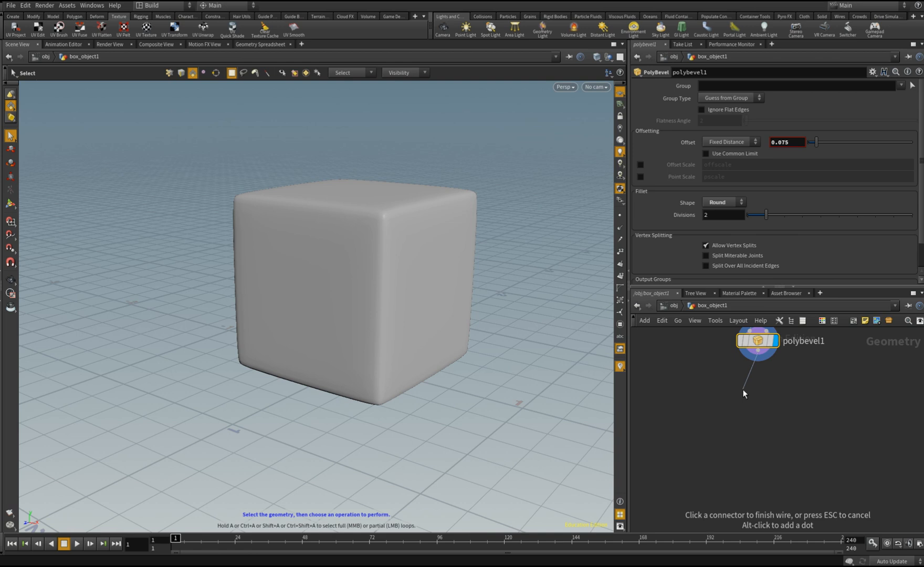
key(Tab)
text(uv)
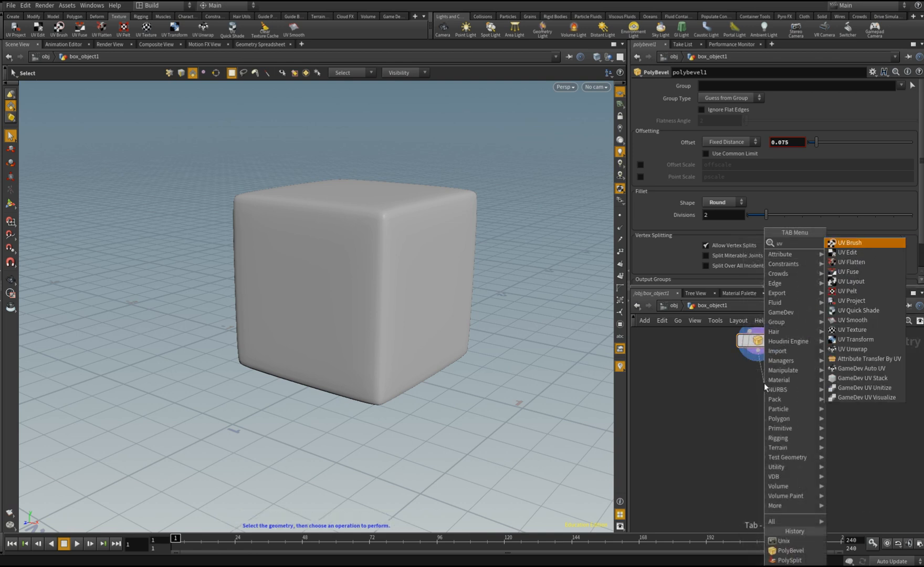
text(q)
key(Return)
key(Return)
click(784, 386)
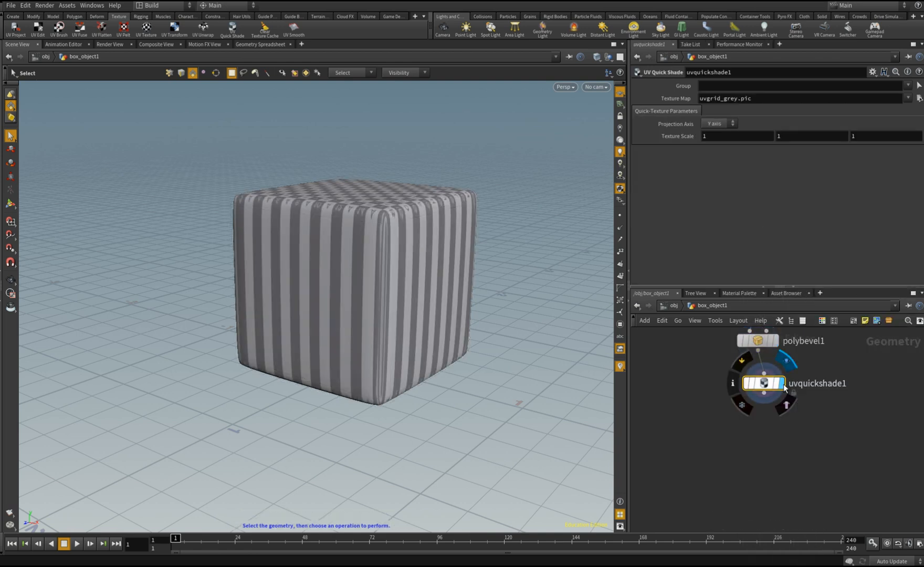
drag(769, 386, 761, 385)
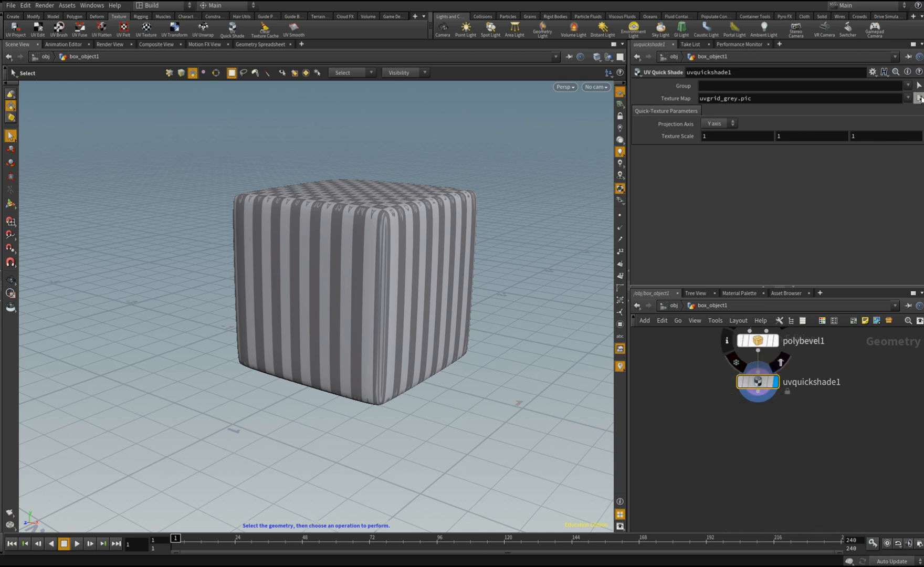
Load REFERENCE UVW.JPG as the UV Quick Shade node's texture map
click(919, 98)
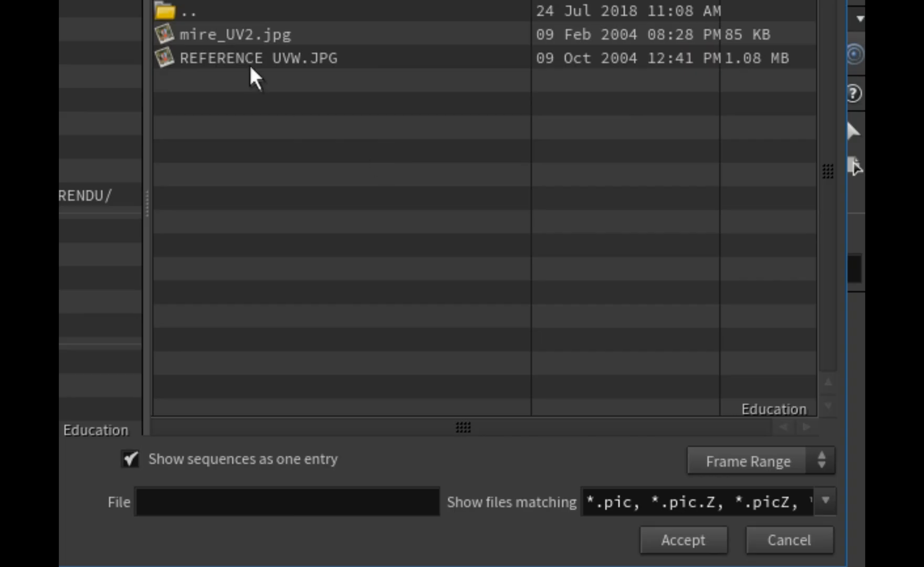
click(698, 60)
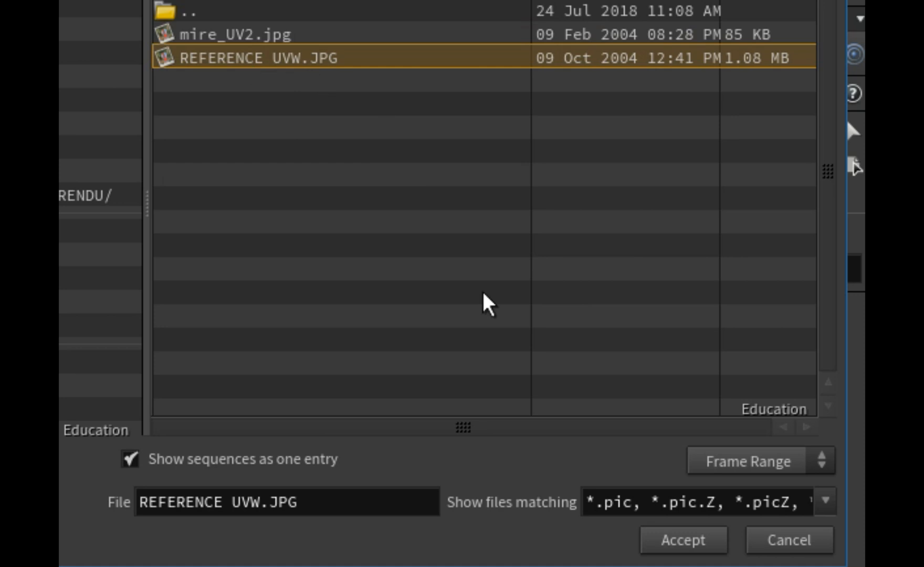
click(681, 541)
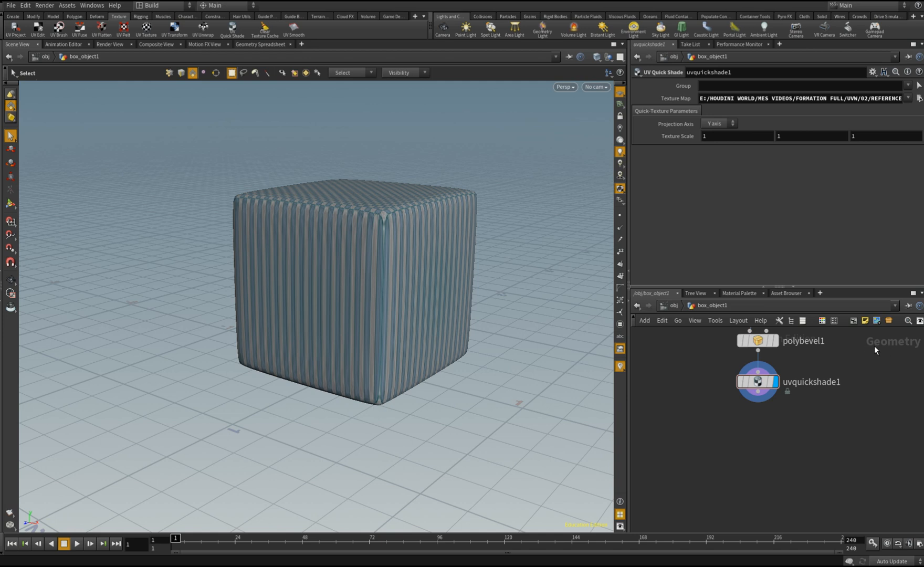
drag(188, 136, 119, 132)
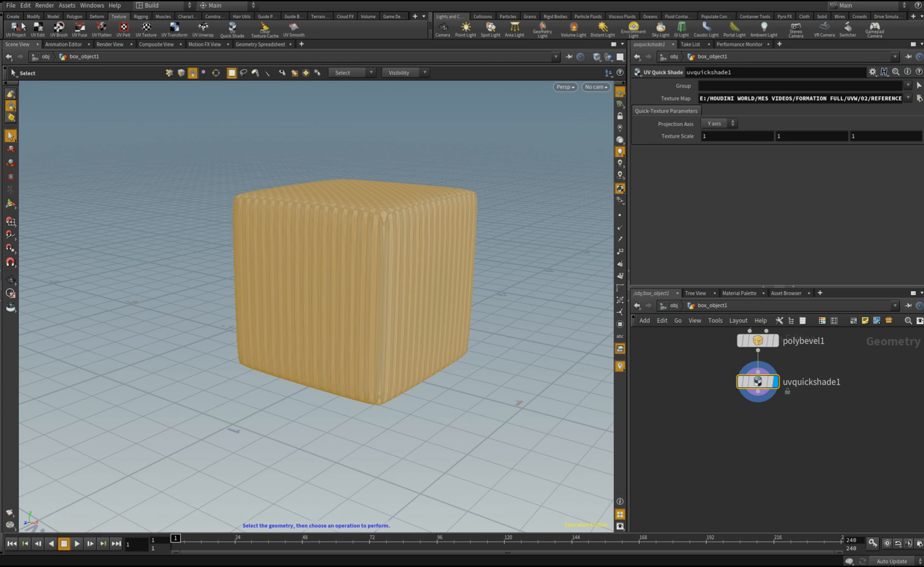
Switch the viewport's radial menu set to UV Editing and look through its Adjust submenu
click(74, 17)
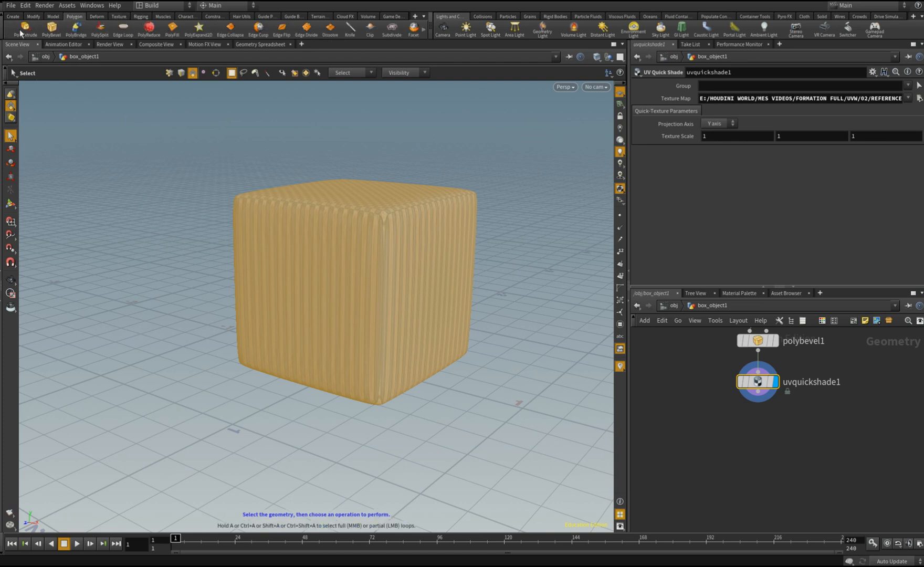
click(226, 6)
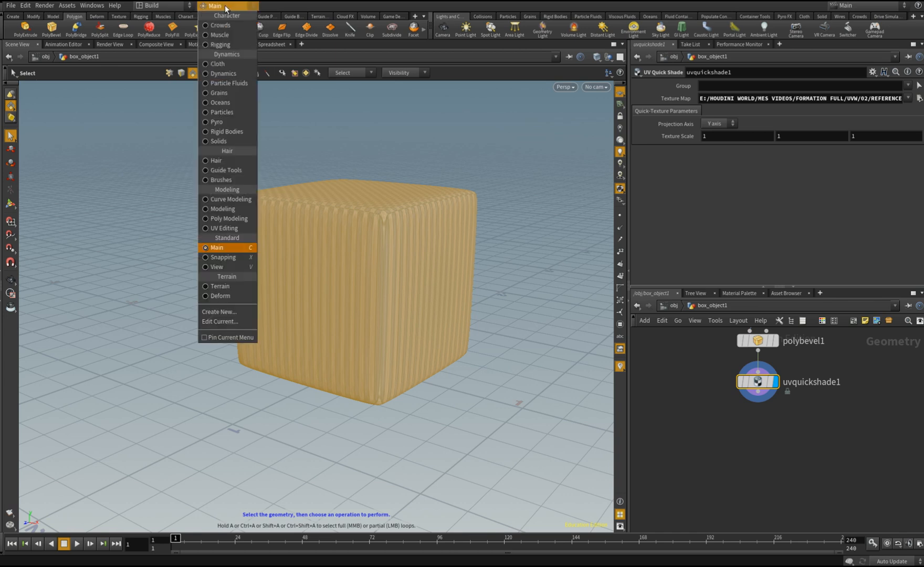
click(225, 228)
key(c)
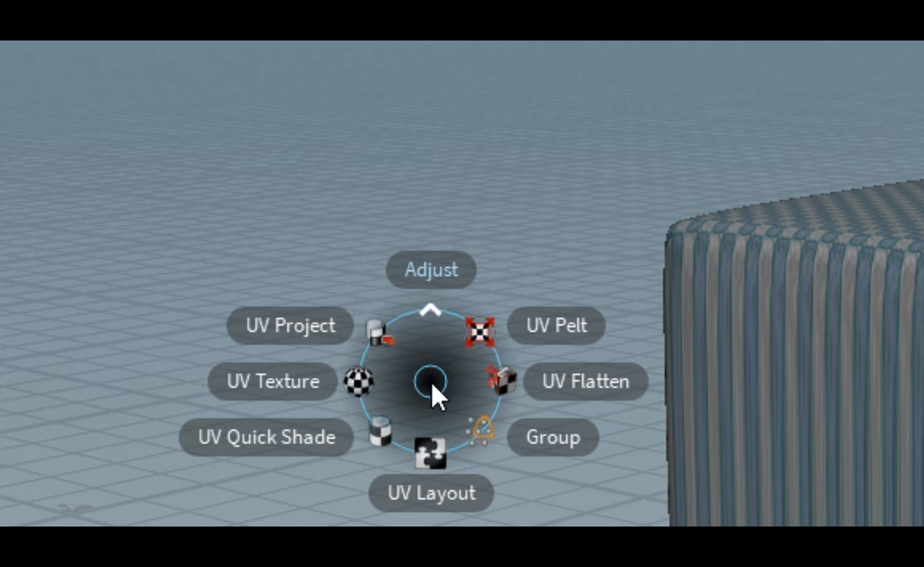
click(433, 314)
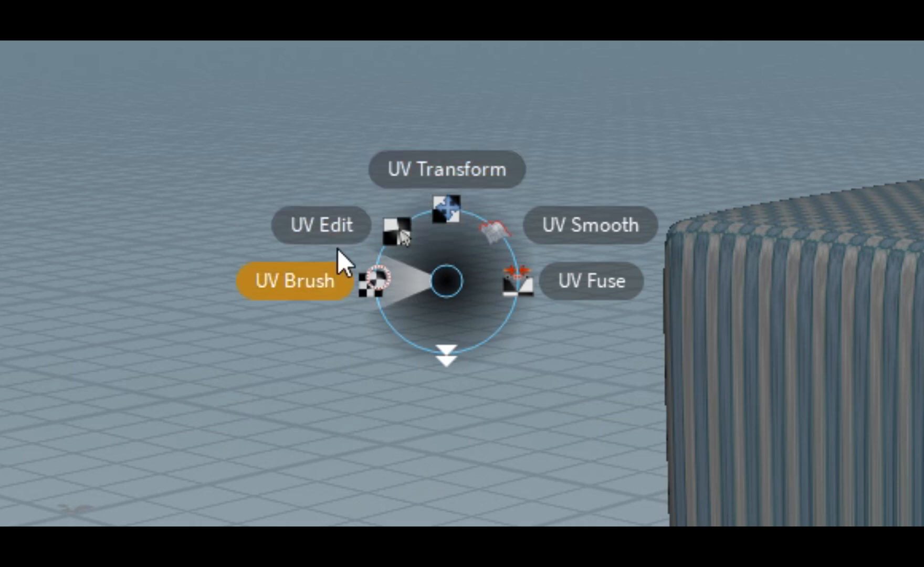
click(445, 357)
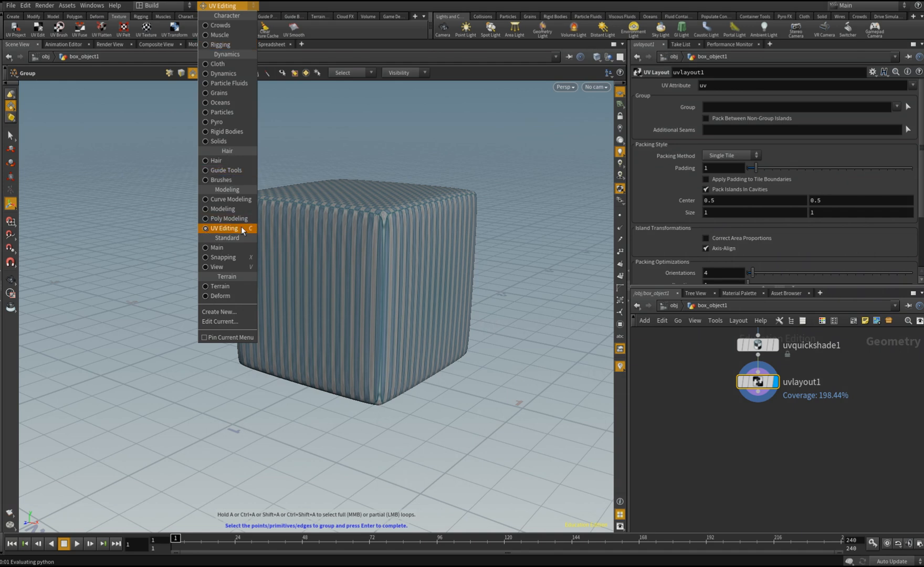
Edit the UV Editing radial menu to replace its Group entry with the UV Unwrap shelf tool, and accept the change
click(222, 322)
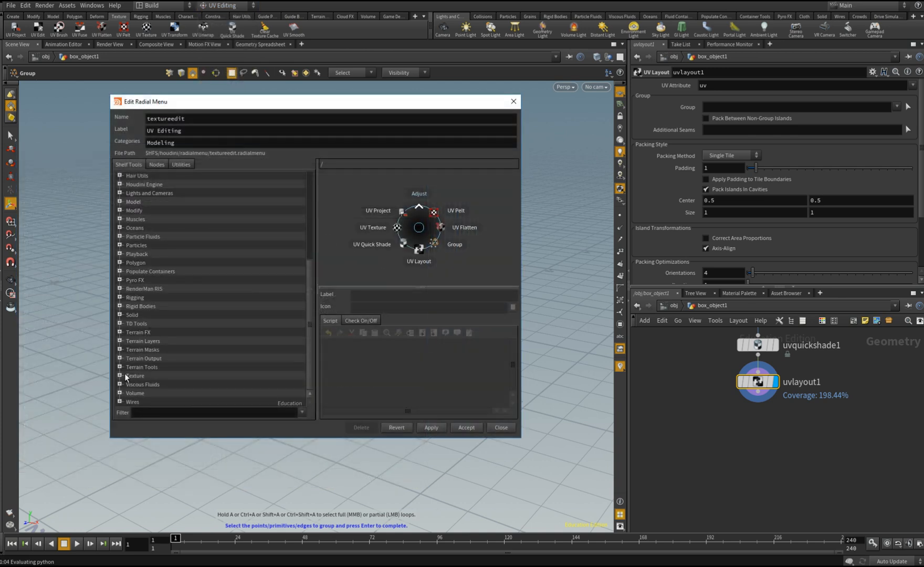
click(120, 376)
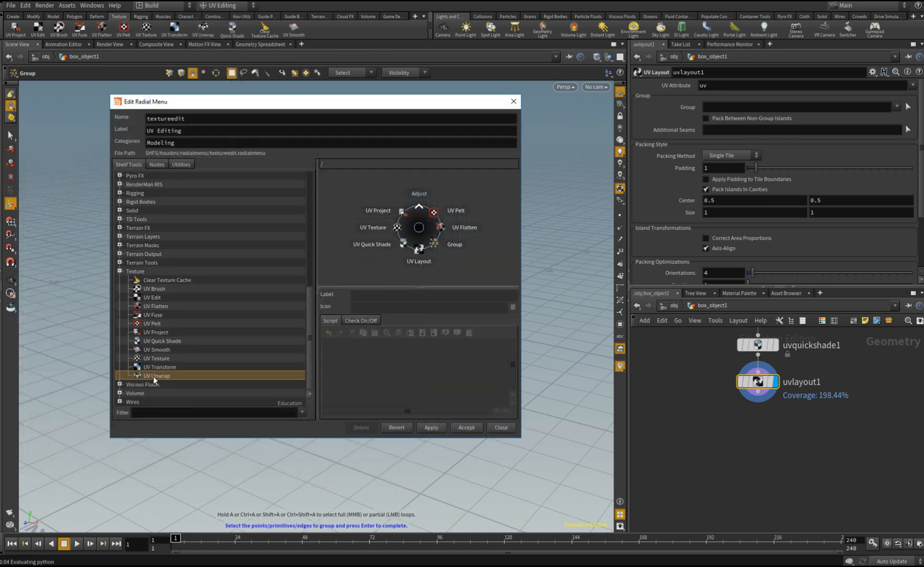
drag(154, 380, 448, 249)
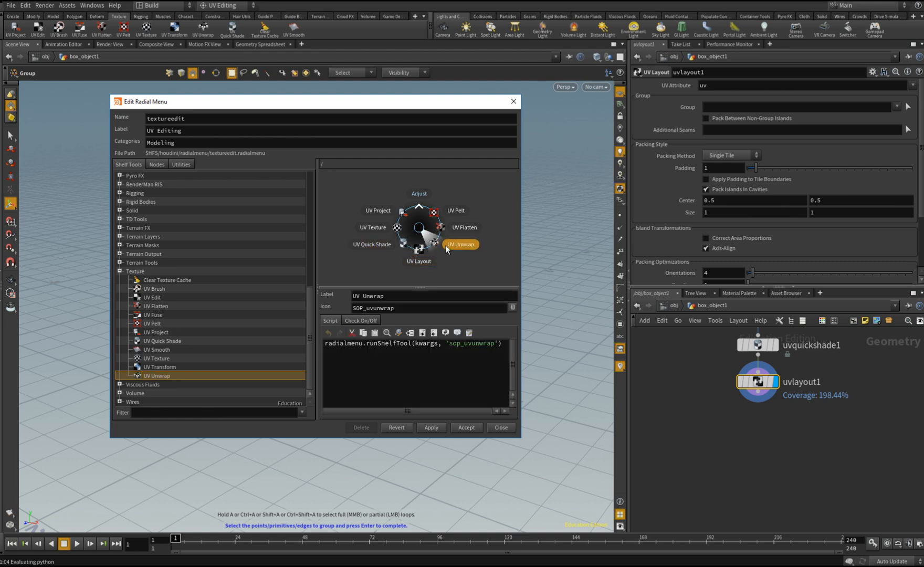
click(466, 427)
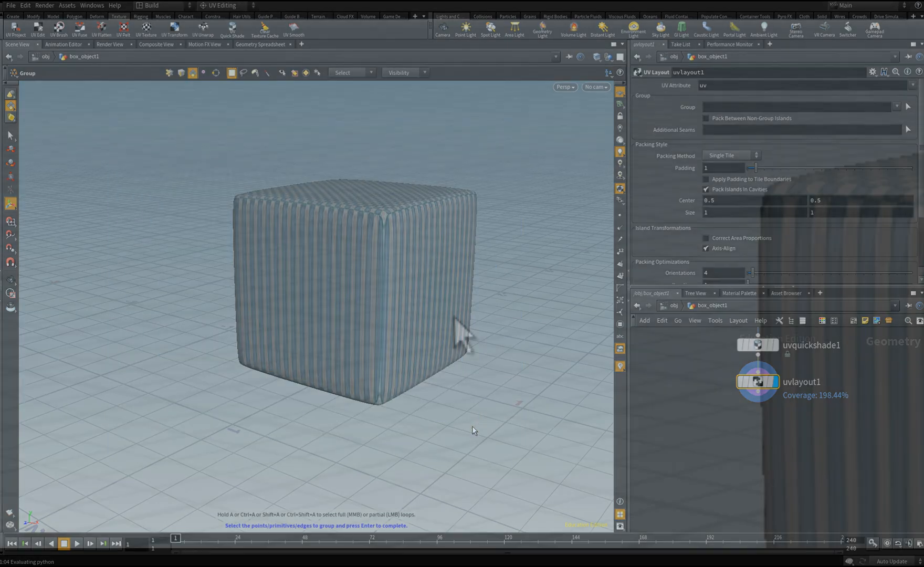
Return to the object level and apply UV Unwrap to the textured box object from the radial menu
key(c)
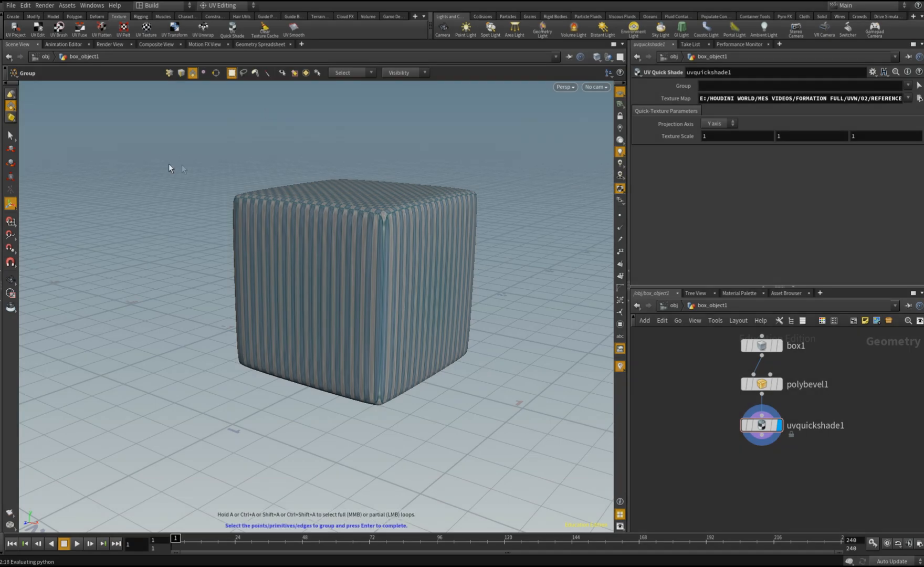
click(668, 305)
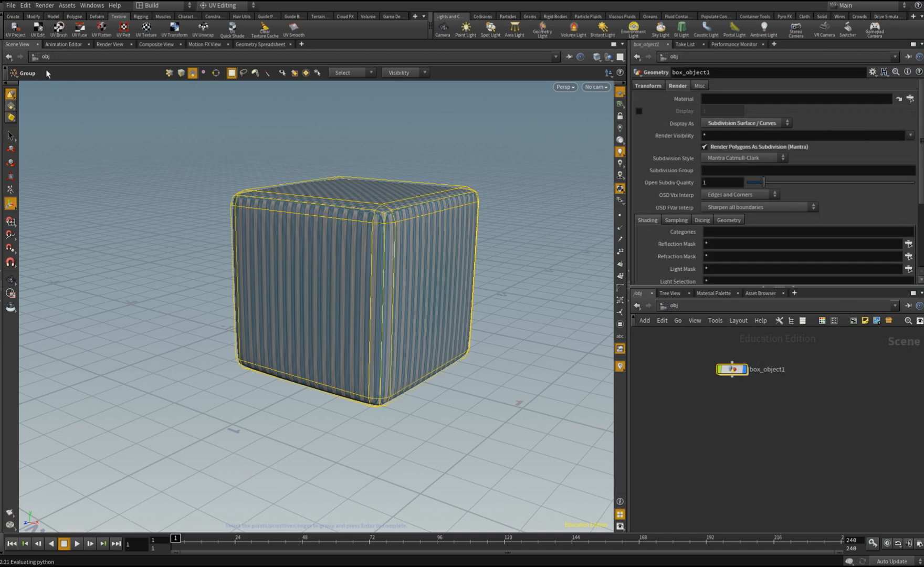
key(c)
click(180, 181)
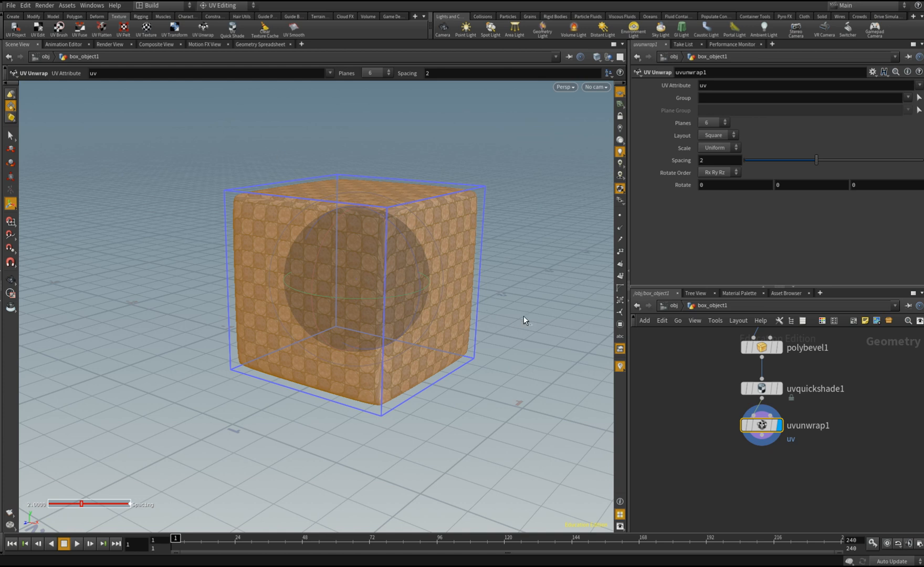
Split the viewport into two side-by-side views and switch the first one to the UV view beside the perspective view
key(ctrl+4)
key(s)
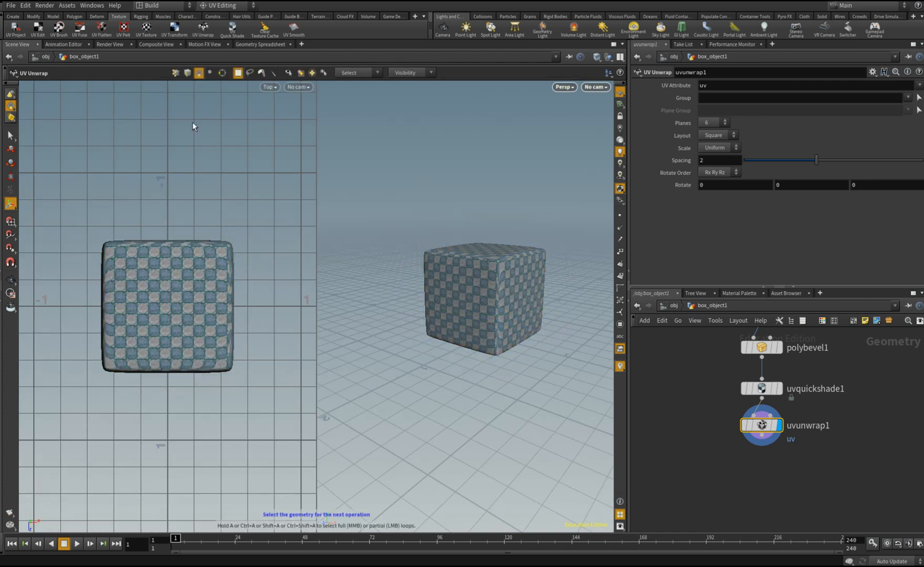
key(space+5)
scroll(178, 244, down, 3)
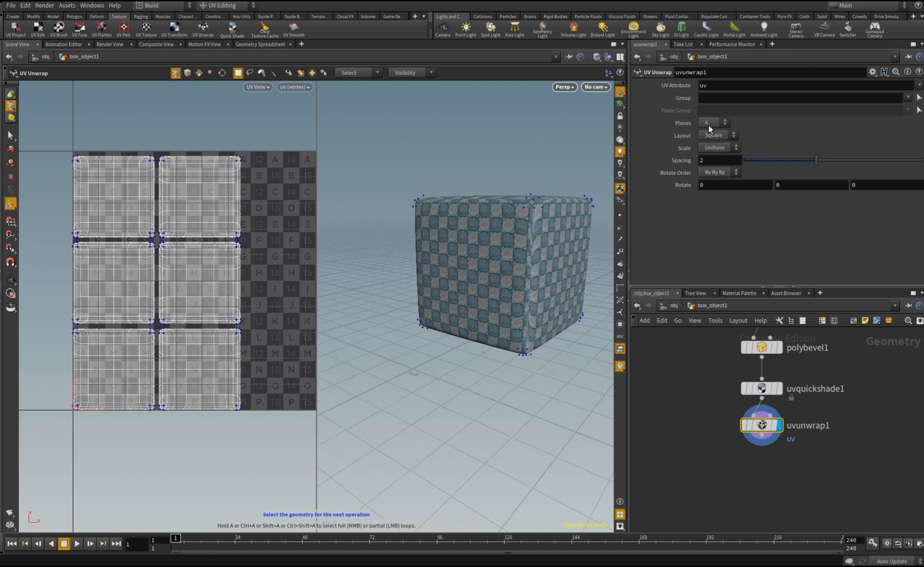
Try other plane counts for the box's UV Unwrap, then return Planes to 6
click(712, 122)
click(708, 137)
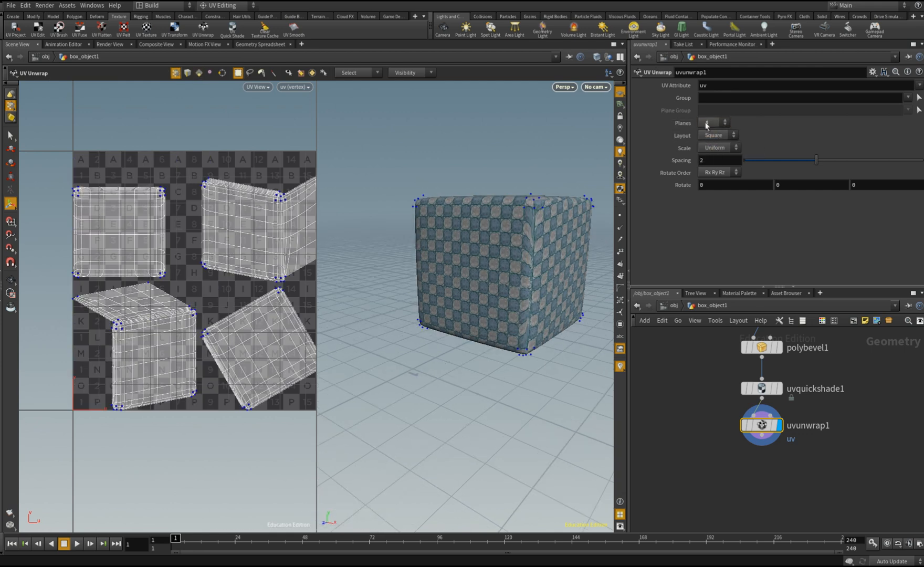
click(706, 124)
click(708, 147)
click(713, 124)
click(707, 158)
click(713, 122)
click(709, 148)
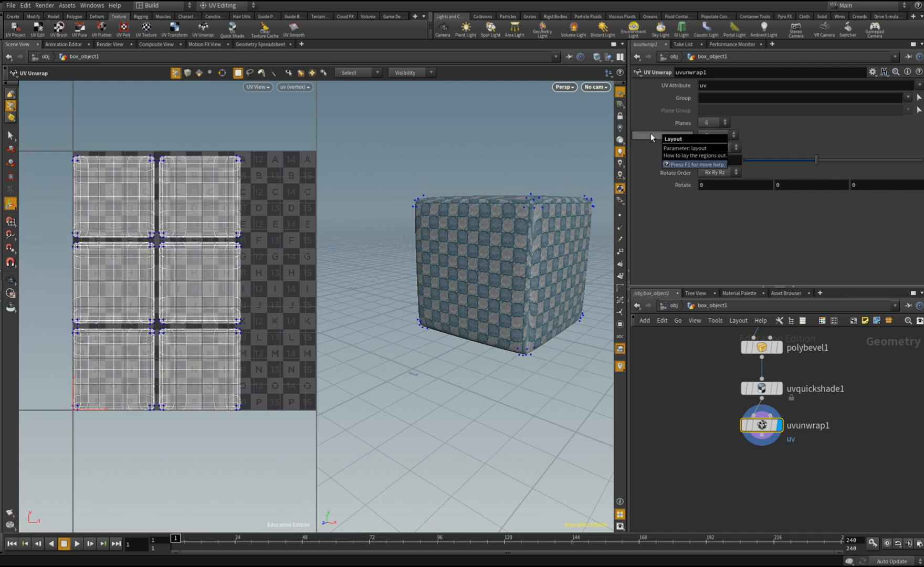
Try the Strip layout for the unwrapped UV islands, then return the layout to Square
click(724, 137)
click(719, 149)
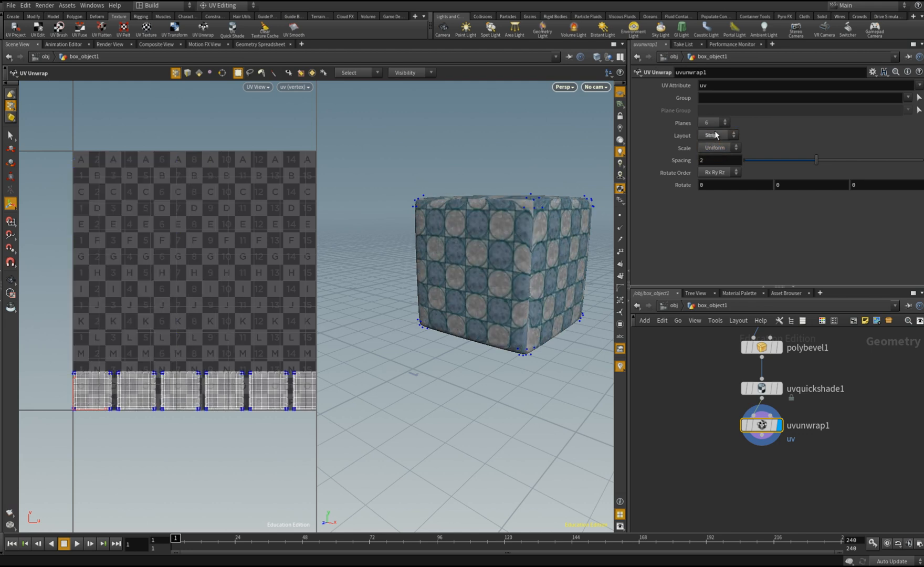
click(716, 135)
click(715, 138)
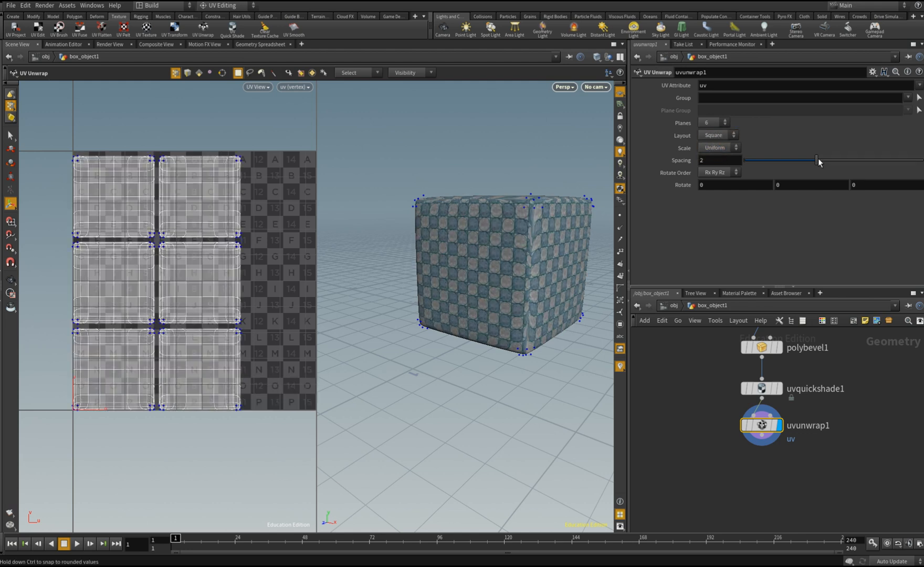
Set the UV Unwrap spacing between the islands to 3.32 and save the scene
drag(818, 162, 667, 171)
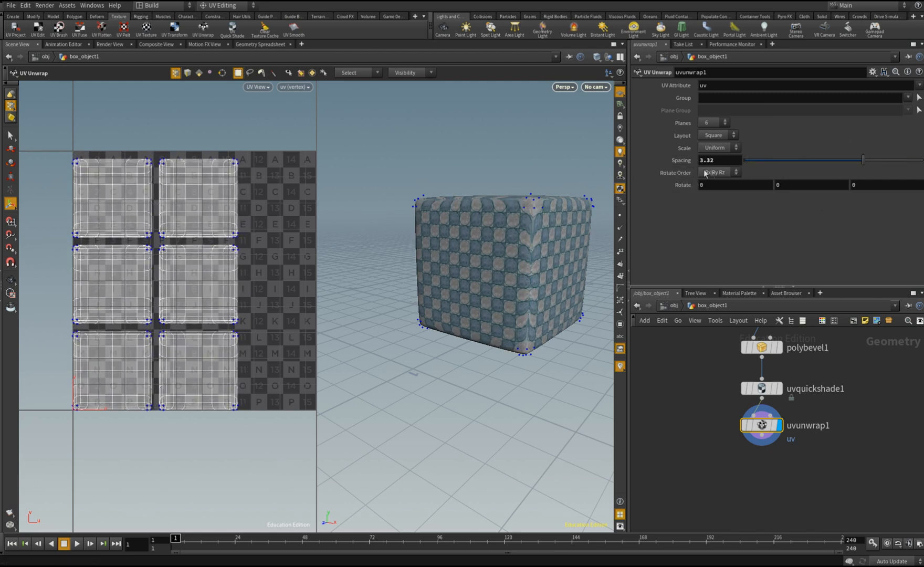
key(ctrl+s)
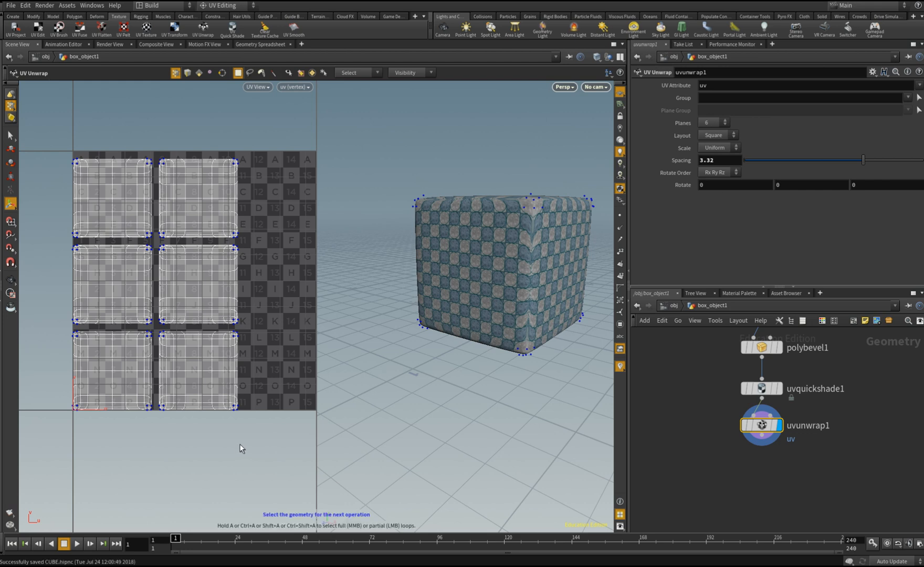